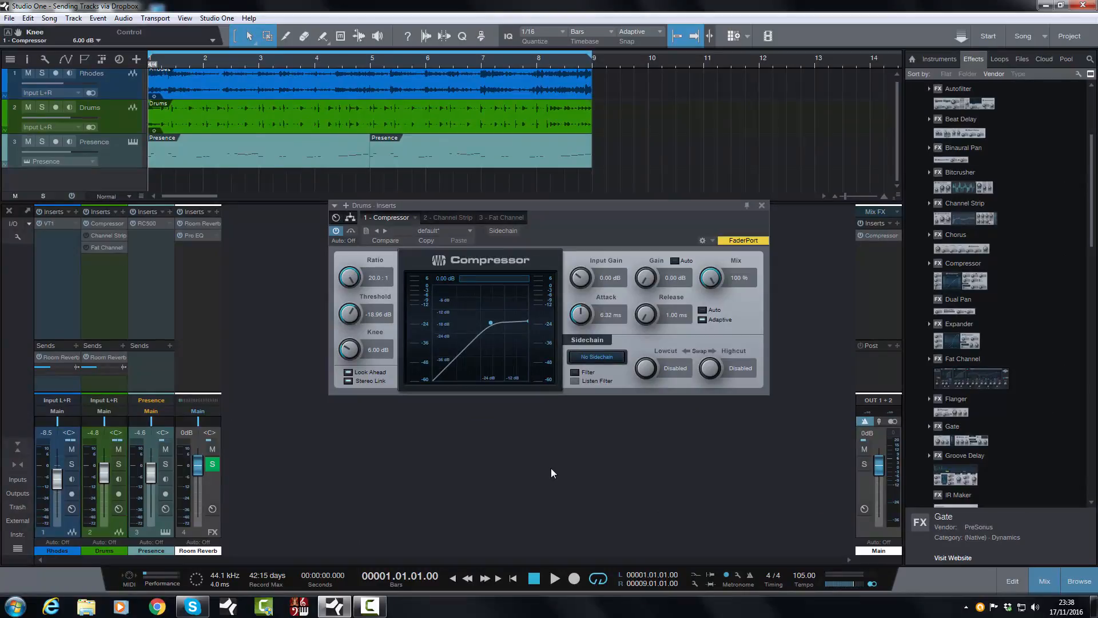
# Step: Try the drum compressor's knee at 20 dB and 0.40 dB, finishing at about 6.07 dB
pyautogui.moveTo(583, 204); pyautogui.dragTo(584, 240)
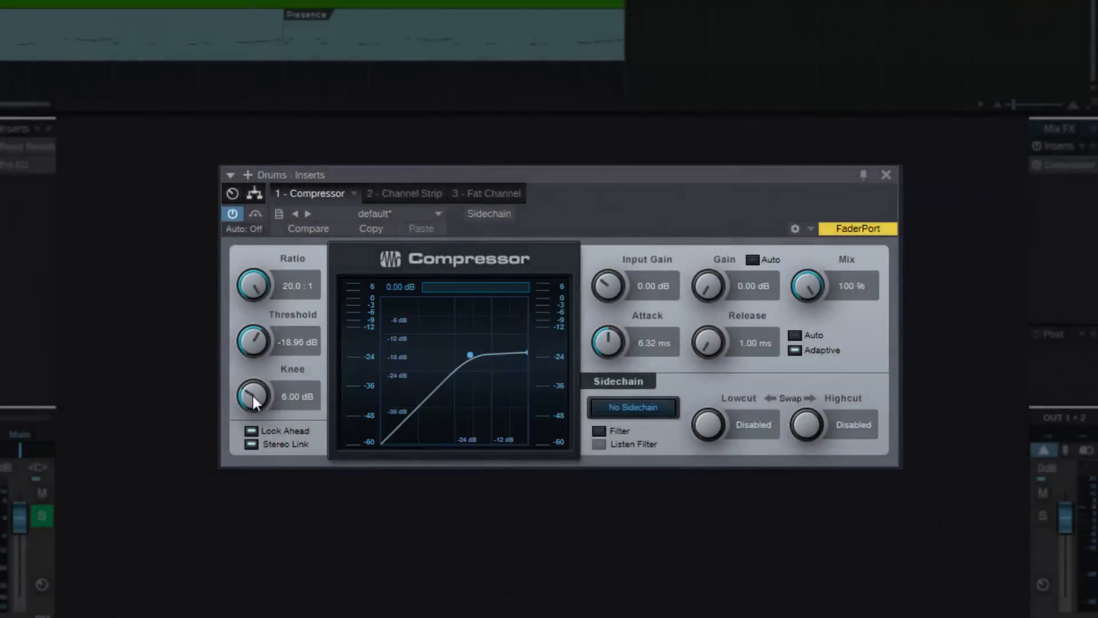
pyautogui.moveTo(250, 398); pyautogui.dragTo(254, 477)
pyautogui.moveTo(255, 397); pyautogui.dragTo(385, 263)
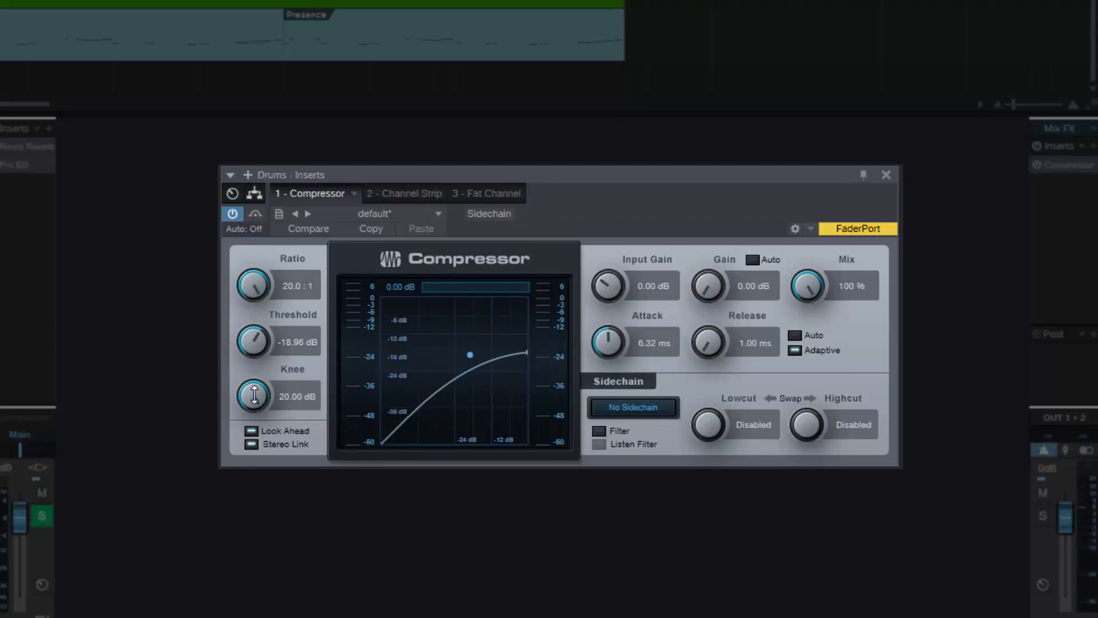
pyautogui.moveTo(255, 394); pyautogui.dragTo(265, 581)
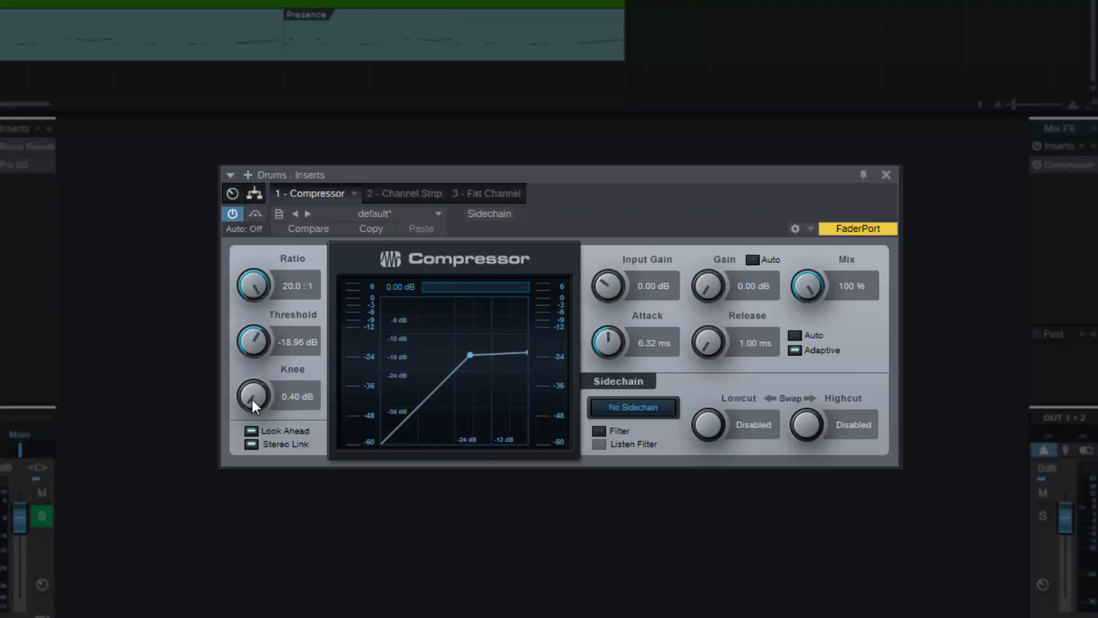
pyautogui.moveTo(252, 397); pyautogui.dragTo(263, 361)
# Step: Set the drum compressor's ratio to 2:1
pyautogui.moveTo(246, 281); pyautogui.dragTo(289, 324)
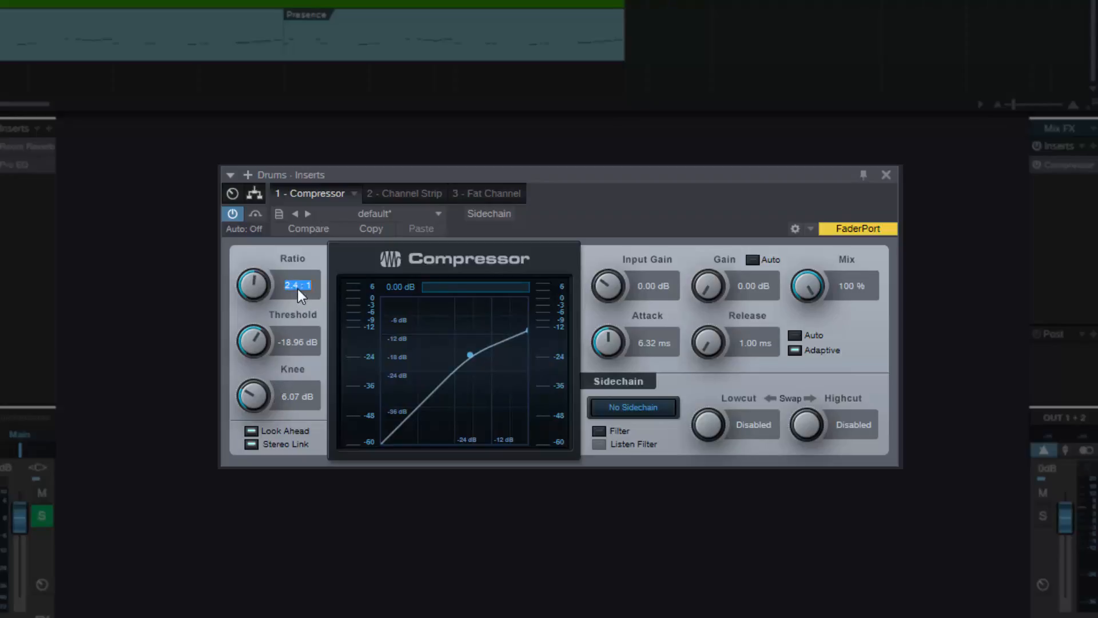
pyautogui.write('2')
pyautogui.press('Return')
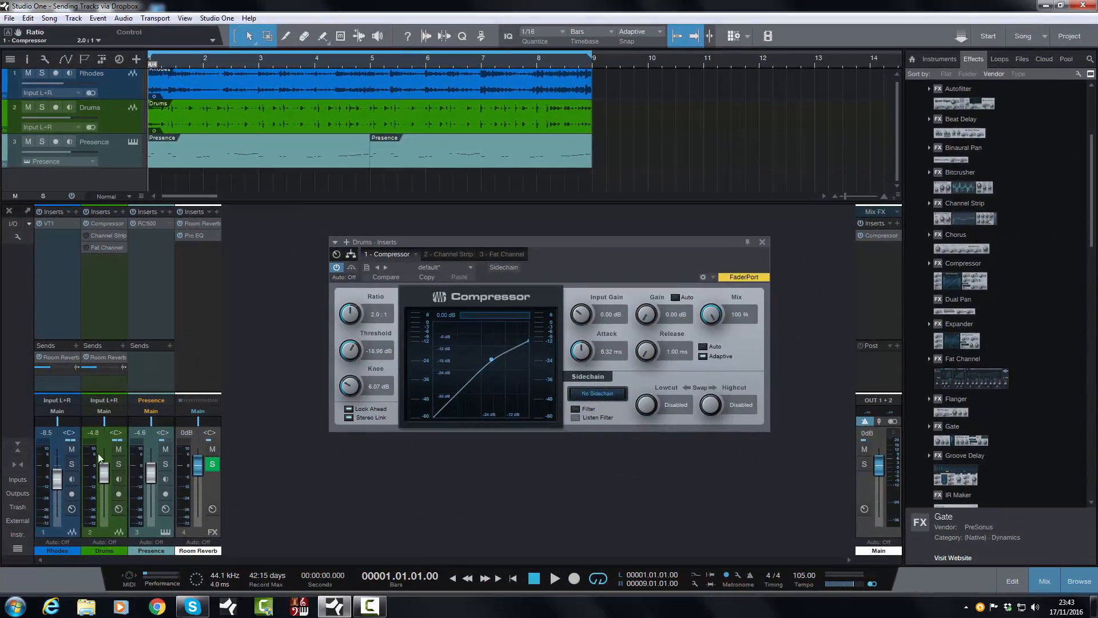
# Step: Solo the Drums track and audition it with the soft knee and again with the knee lowered to 0.10 dB
pyautogui.click(118, 464)
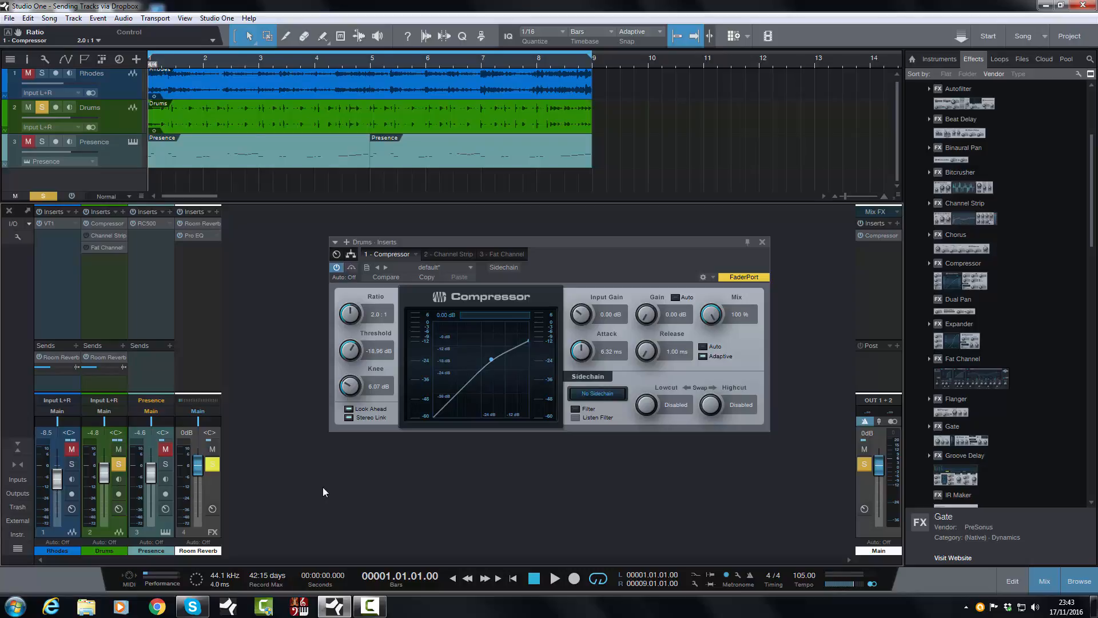
pyautogui.press('space')
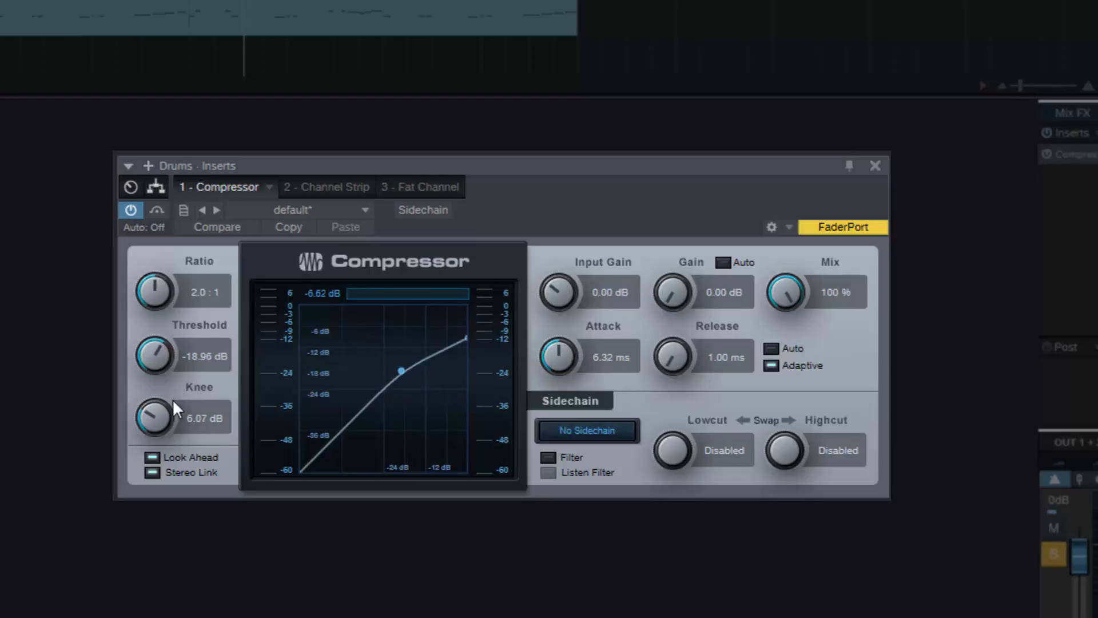
pyautogui.moveTo(149, 410); pyautogui.dragTo(196, 545)
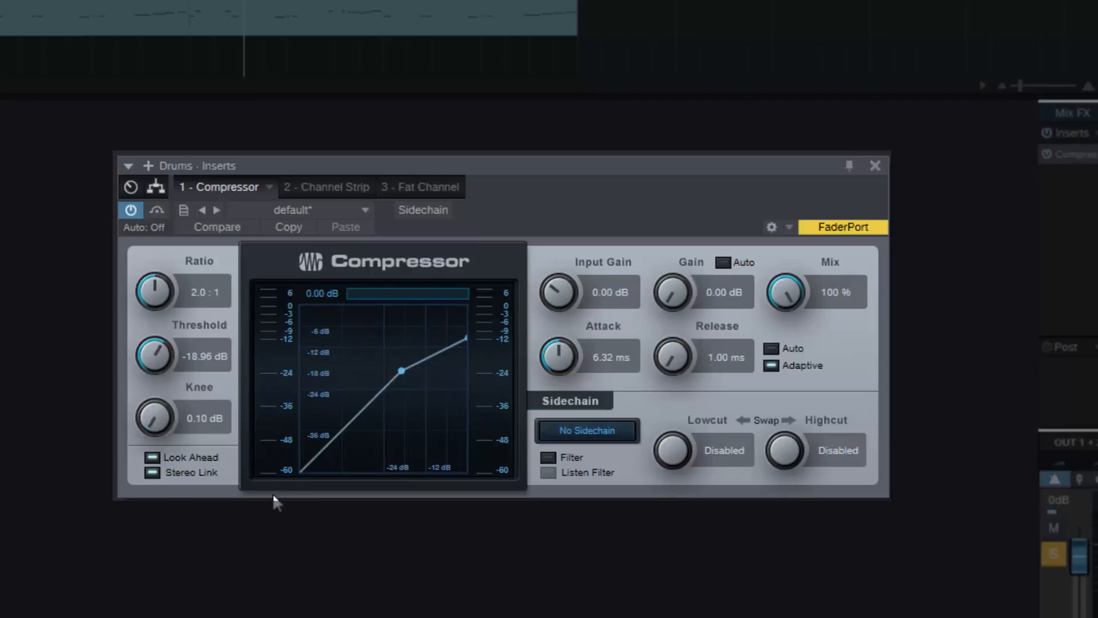
pyautogui.press('space')
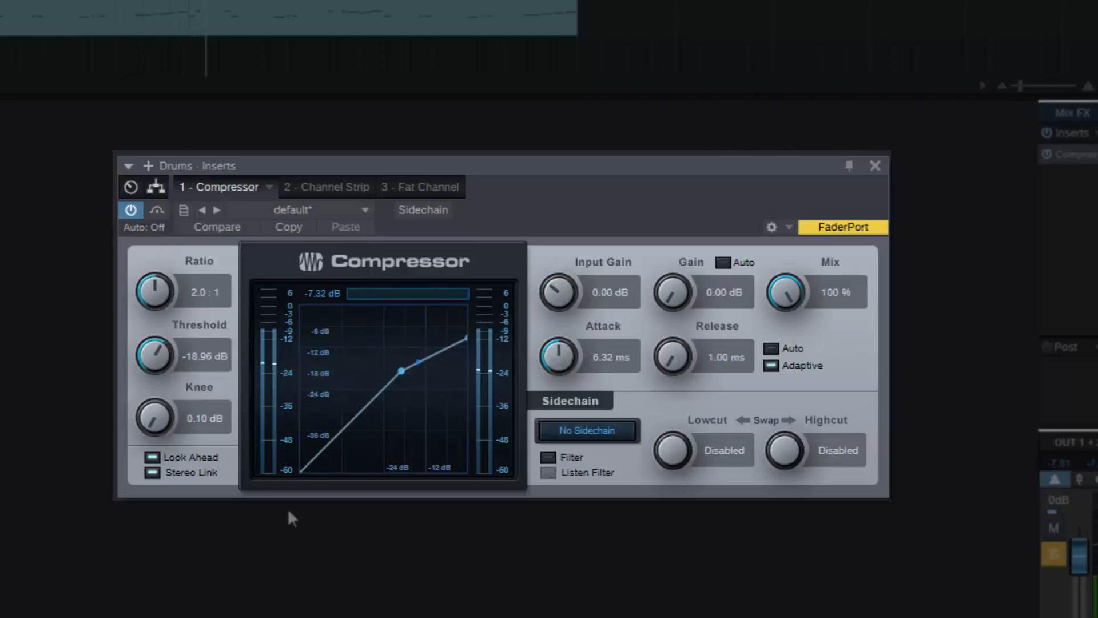
pyautogui.press('space')
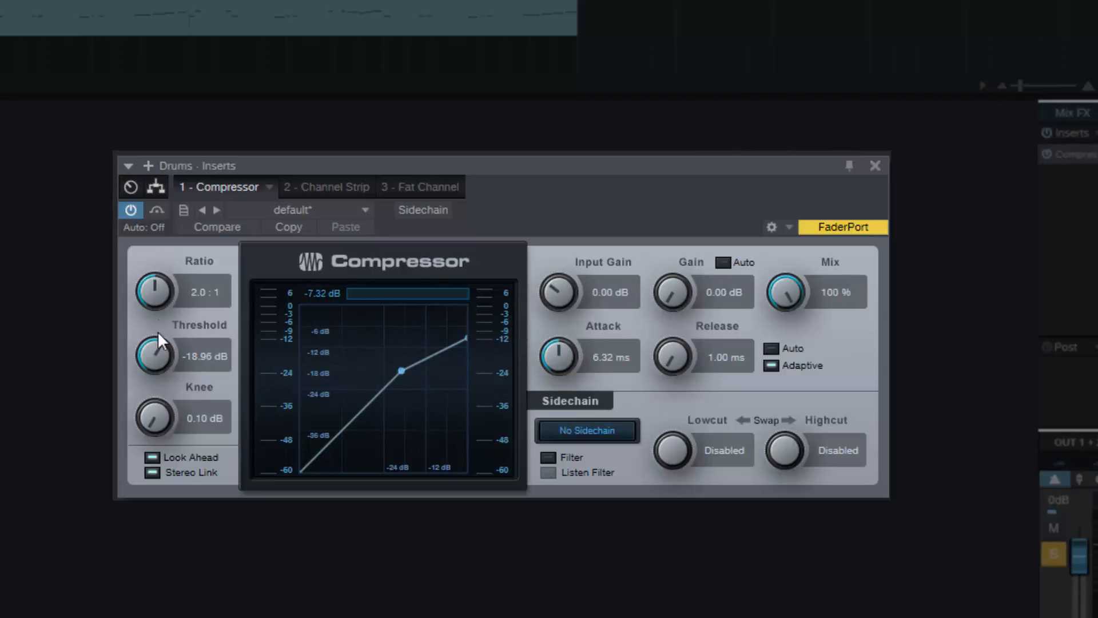
# Step: Raise the drum compressor's ratio to 3.1:1 and its knee to 20 dB, and audition the drums
pyautogui.scroll(3, 154, 290)
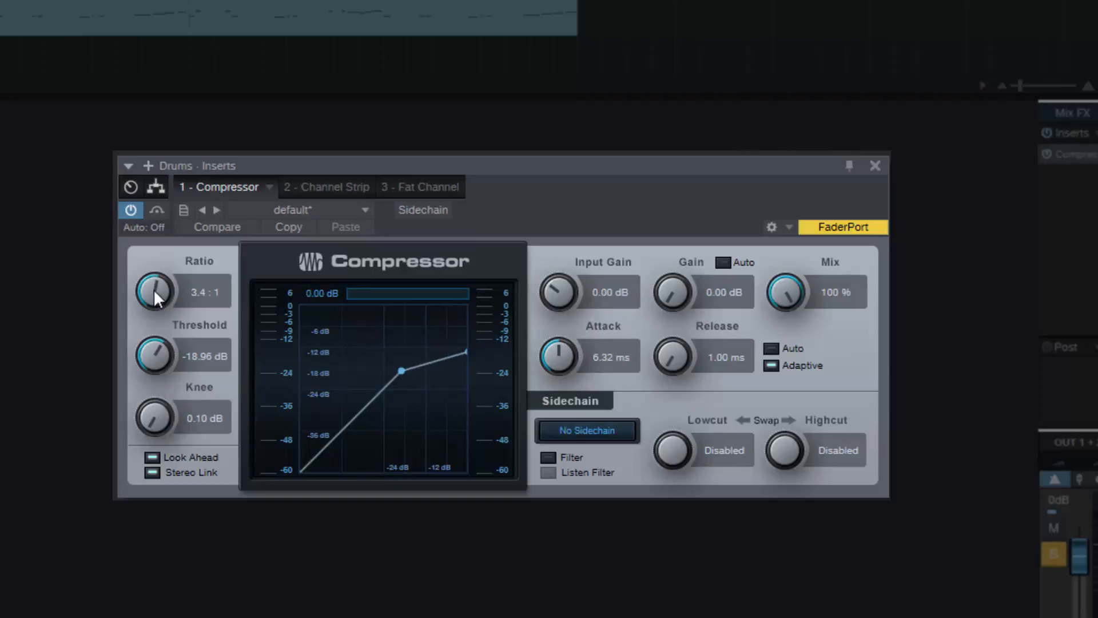
pyautogui.scroll(-1, 155, 290)
pyautogui.moveTo(283, 403)
pyautogui.moveTo(156, 418); pyautogui.dragTo(246, 305)
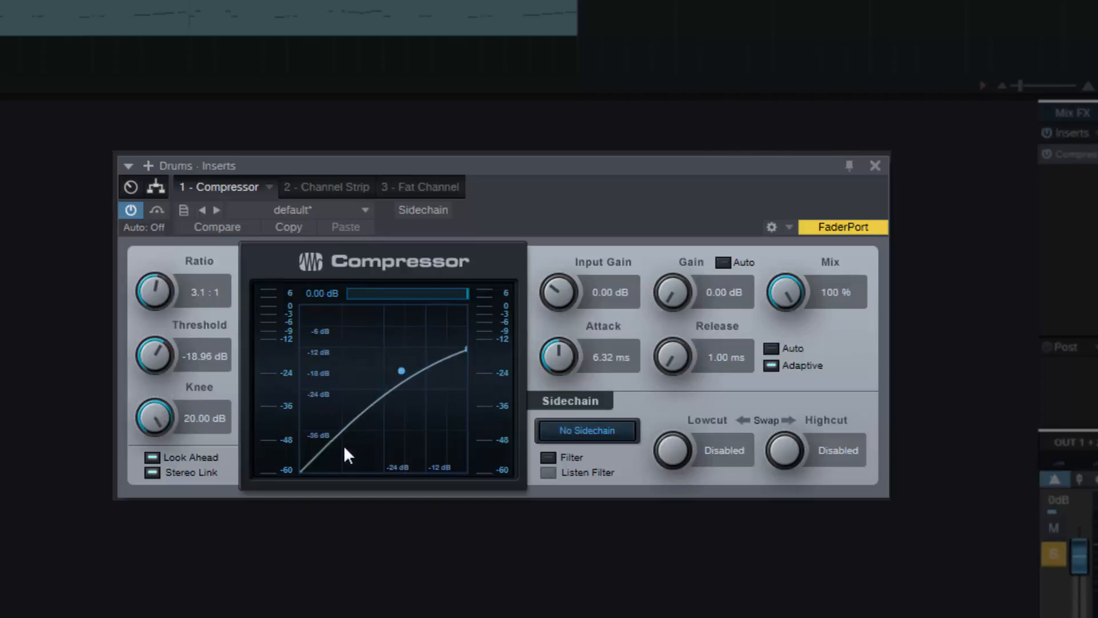
pyautogui.press('space')
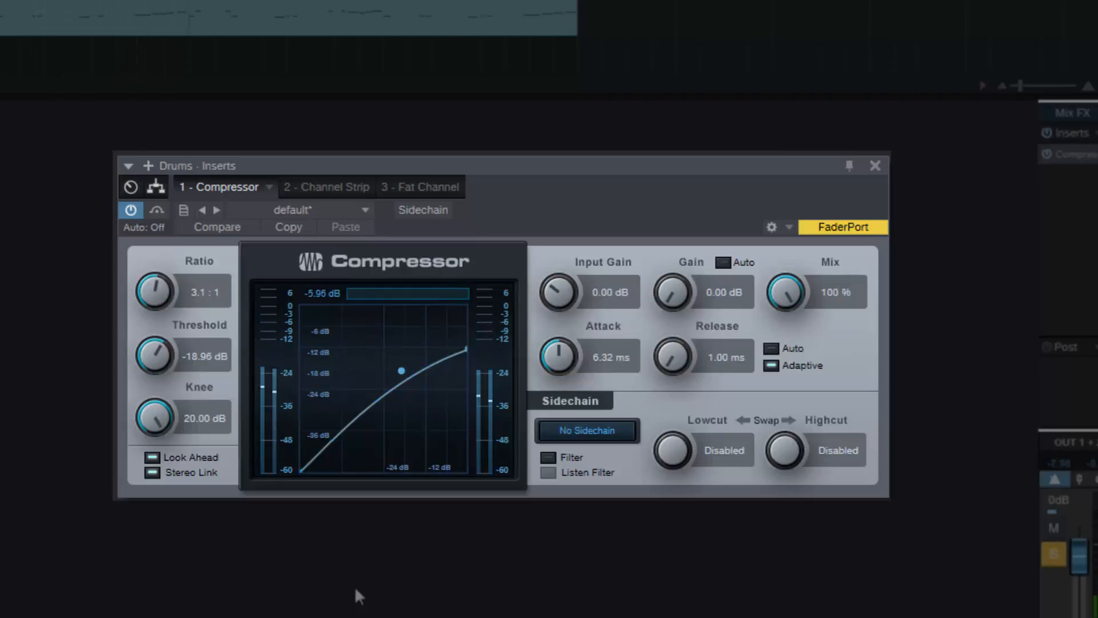
pyautogui.press('space')
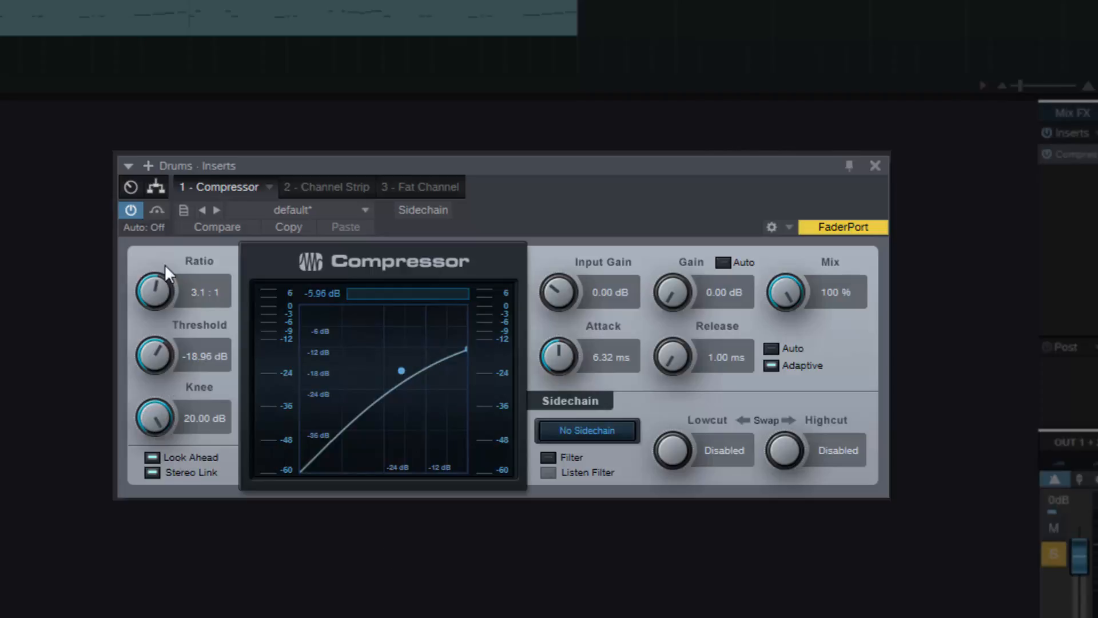
# Step: Set the drum compressor's knee to about 6.57 dB and its ratio to 2.0:1, and close its window
pyautogui.moveTo(152, 423); pyautogui.dragTo(234, 599)
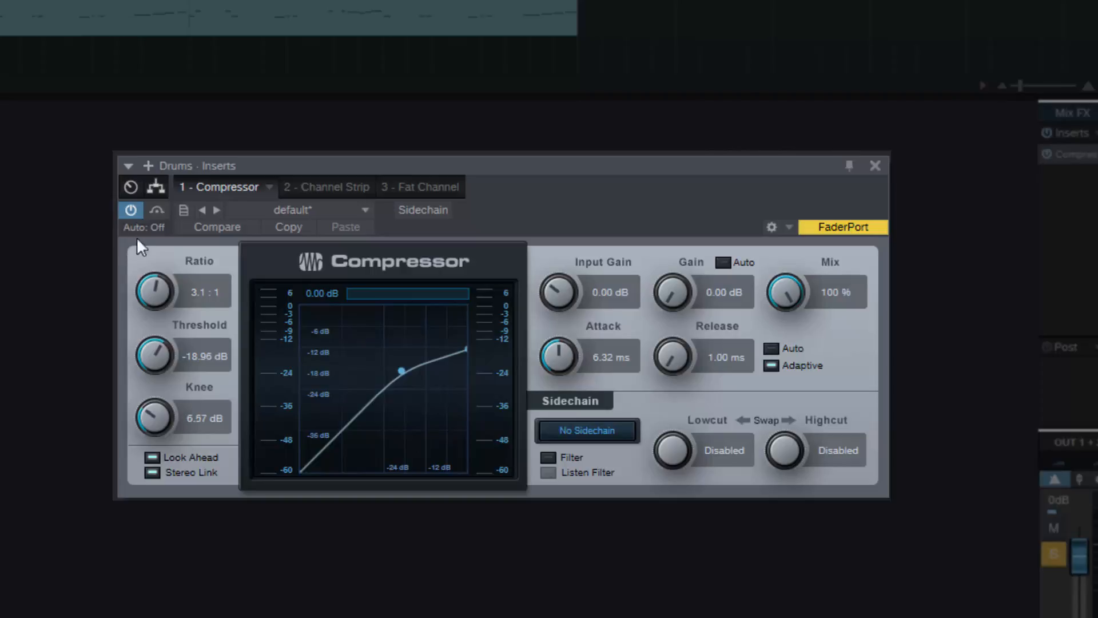
pyautogui.moveTo(155, 284); pyautogui.dragTo(156, 285)
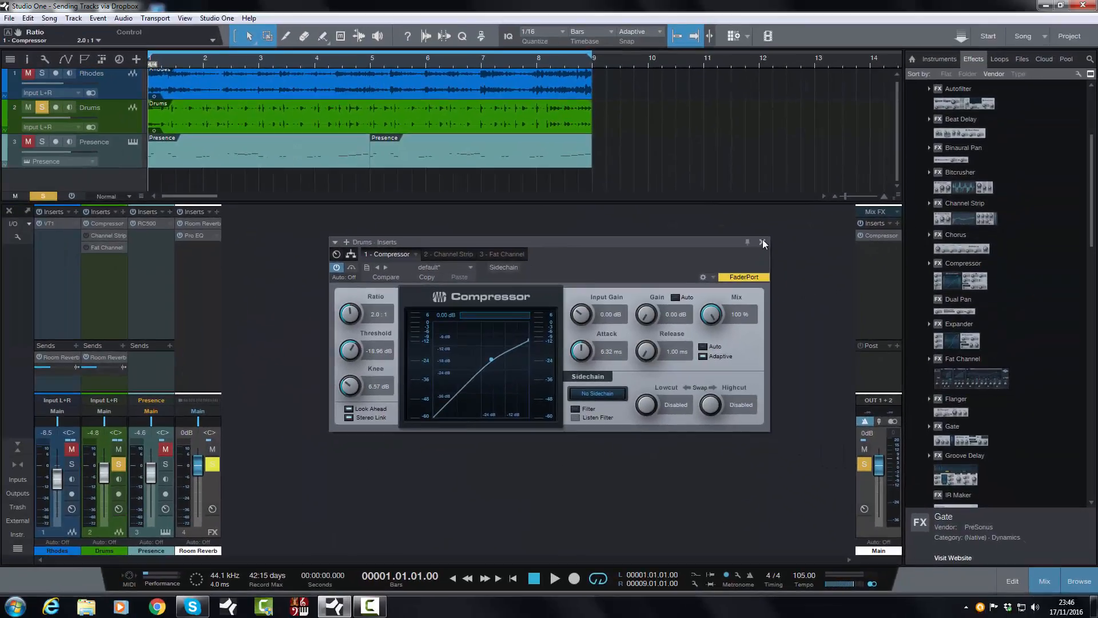
pyautogui.click(874, 165)
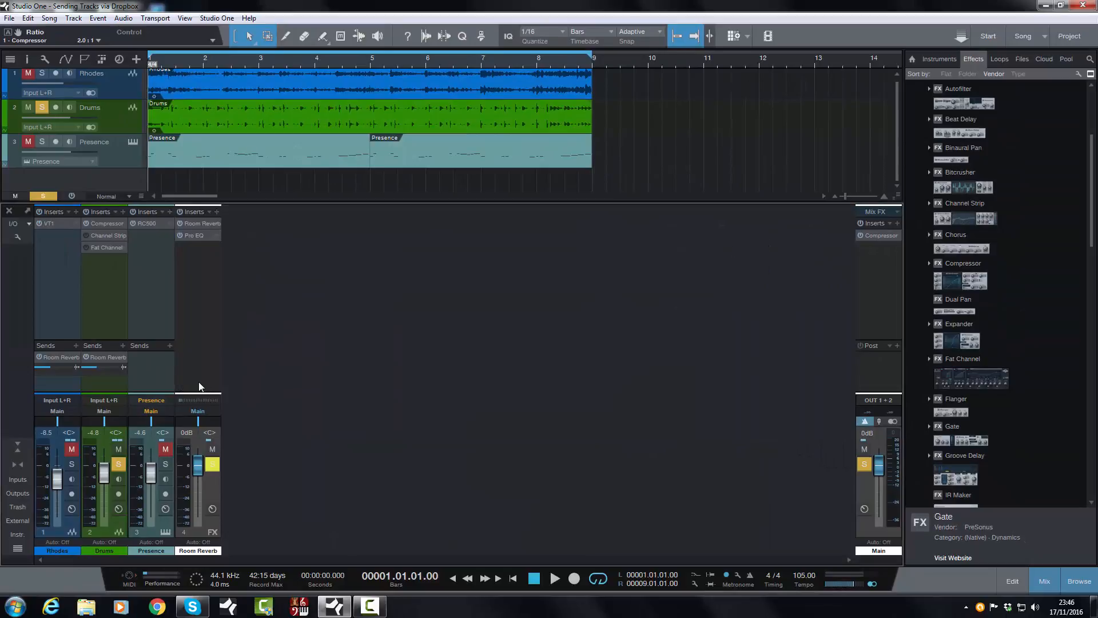
# Step: Unsolo the Drums track and open the compressor inserted on the Main output
pyautogui.click(119, 466)
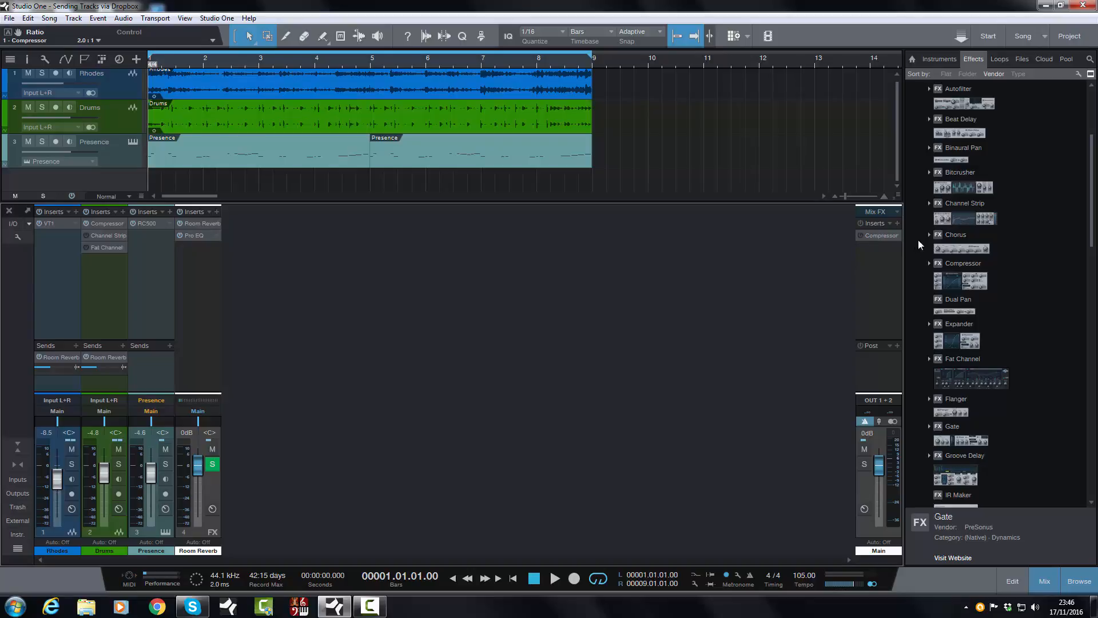
pyautogui.click(900, 235)
pyautogui.click(898, 248)
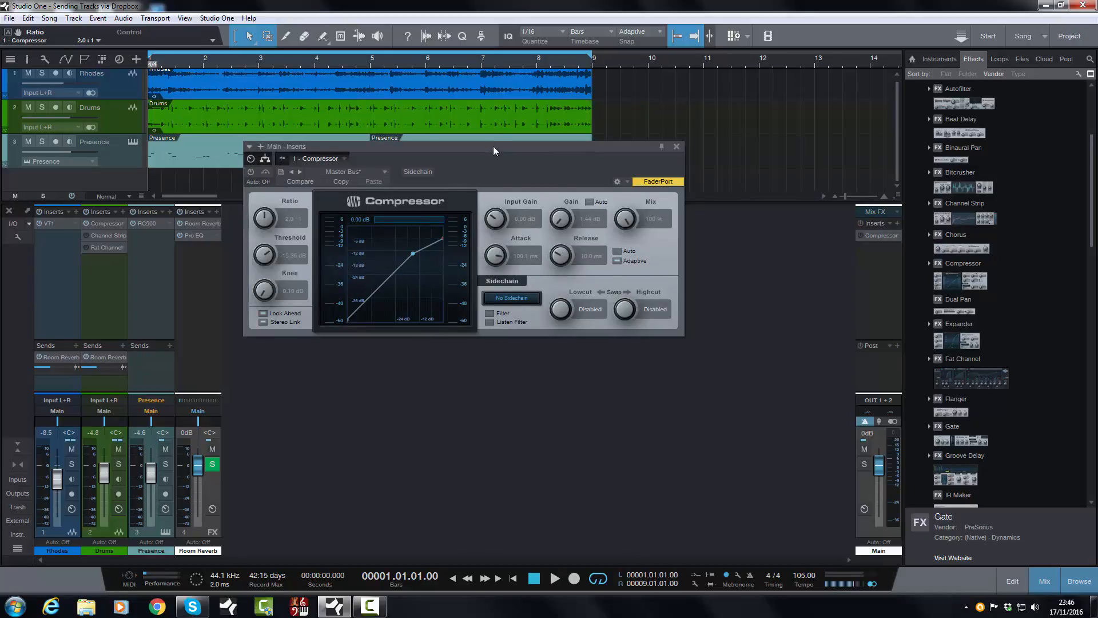
pyautogui.moveTo(493, 146); pyautogui.dragTo(534, 288)
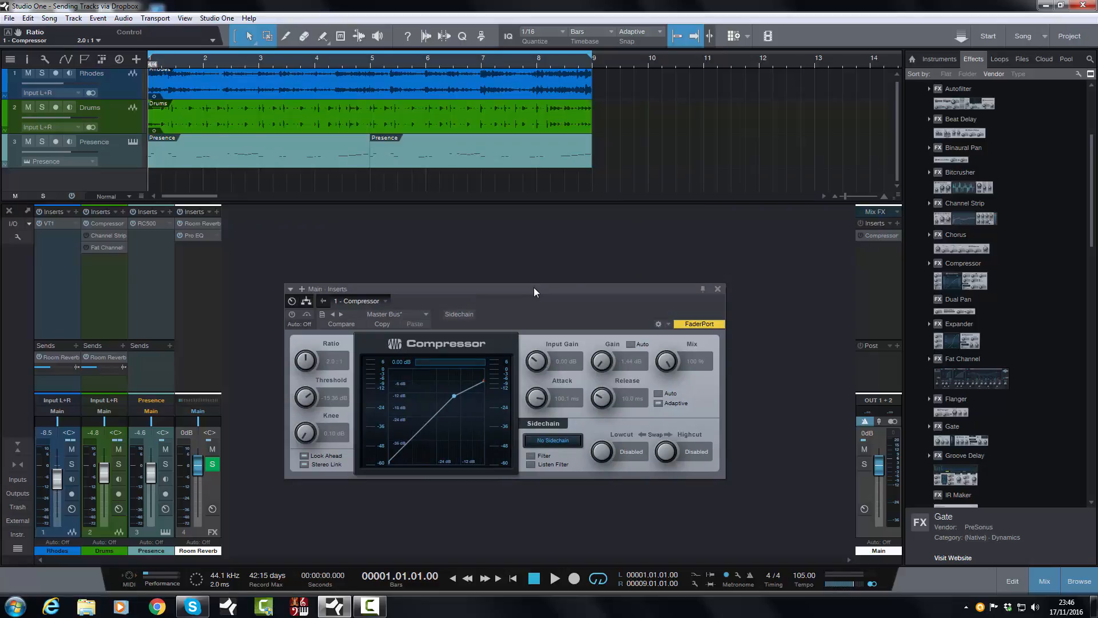
# Step: Play the full mix with the Main output's compressor bypassed, and switch the compressor on
pyautogui.press('space')
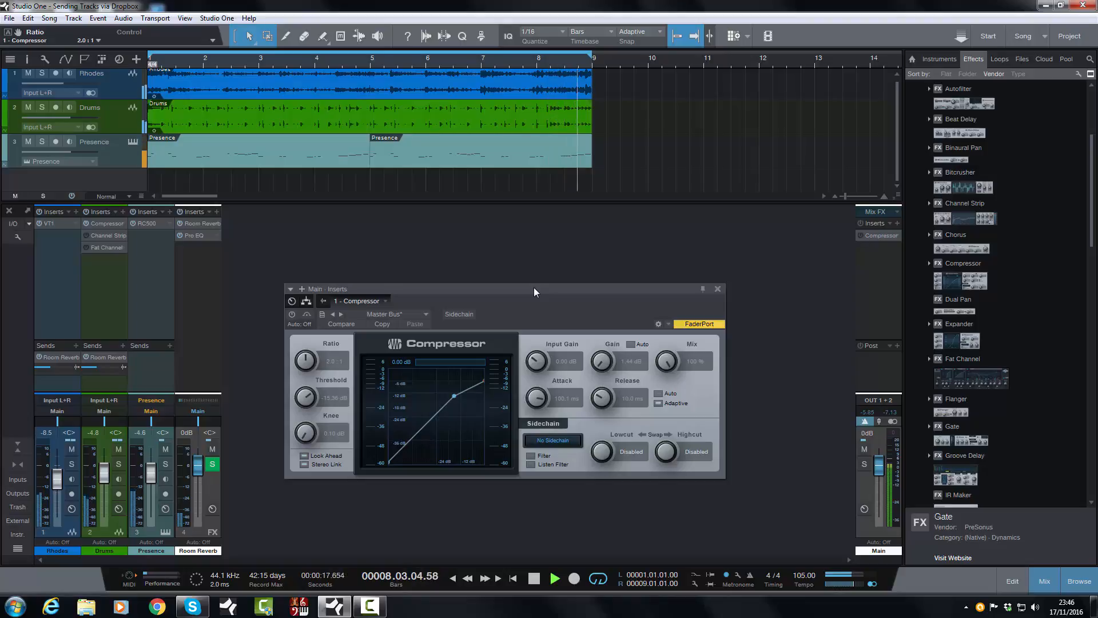
pyautogui.press('space')
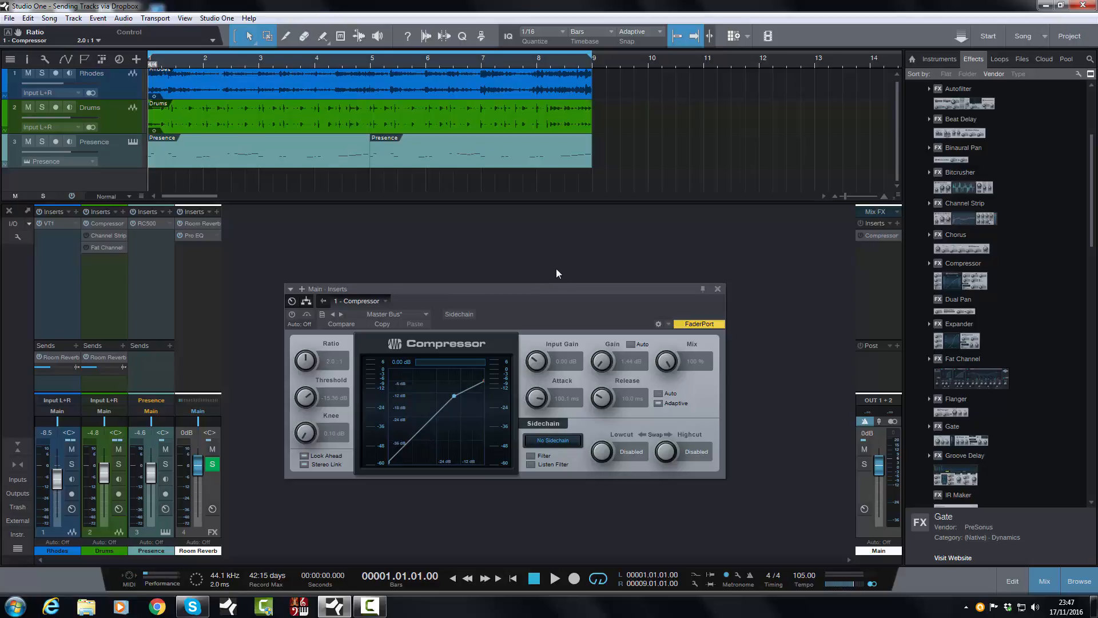
pyautogui.click(293, 314)
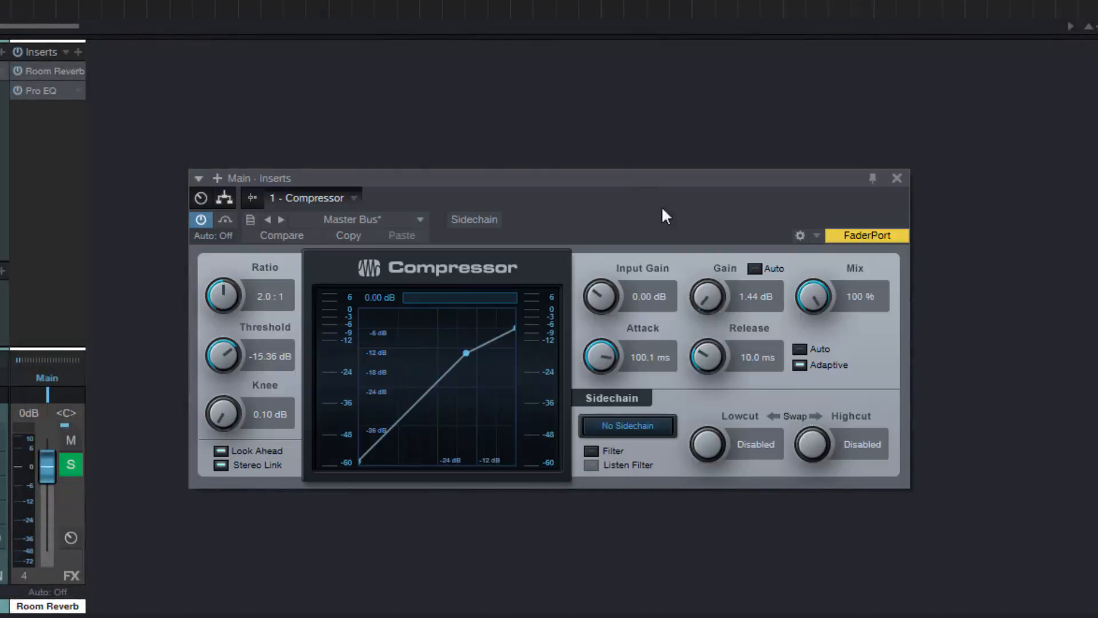
# Step: Toggle the Main compressor off and on during playback to compare the mix with and without it, leaving it on
pyautogui.moveTo(635, 182); pyautogui.dragTo(710, 195)
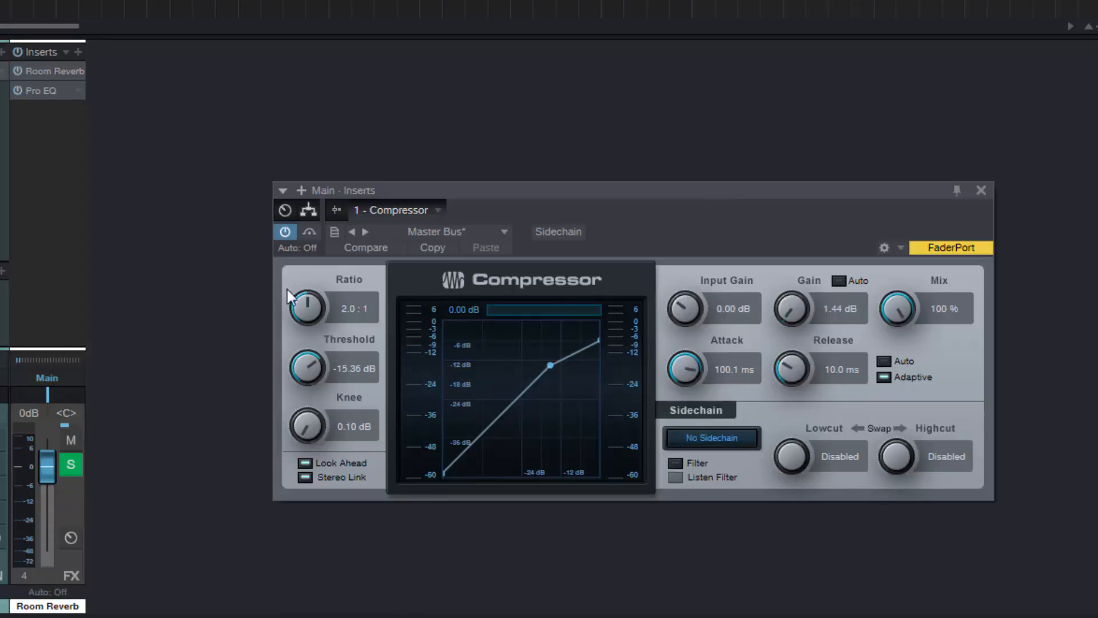
pyautogui.click(284, 231)
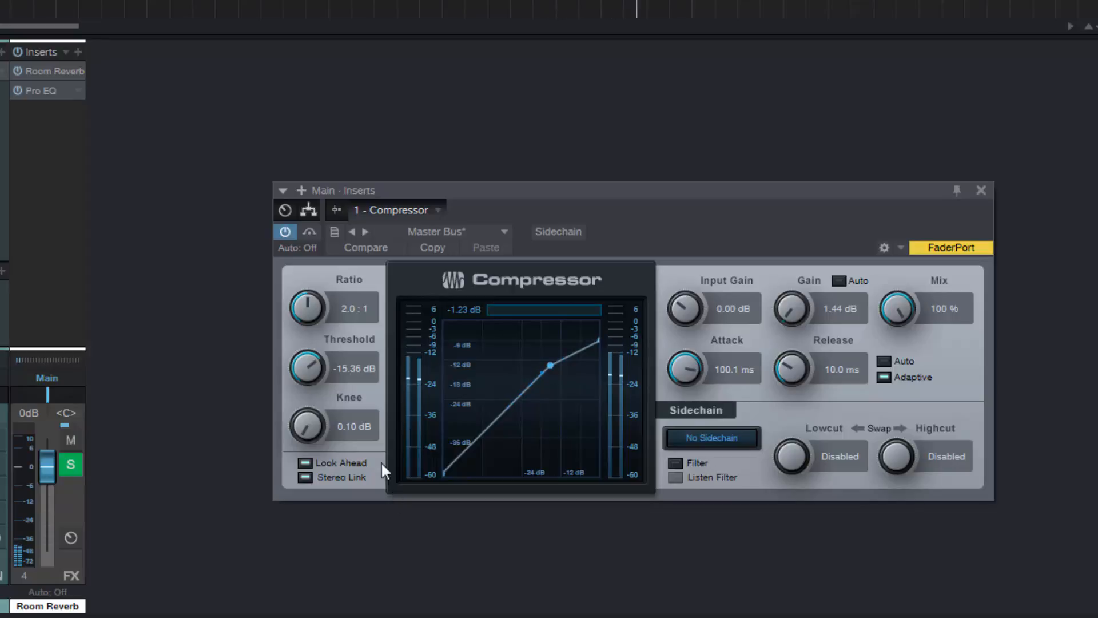
pyautogui.click(285, 232)
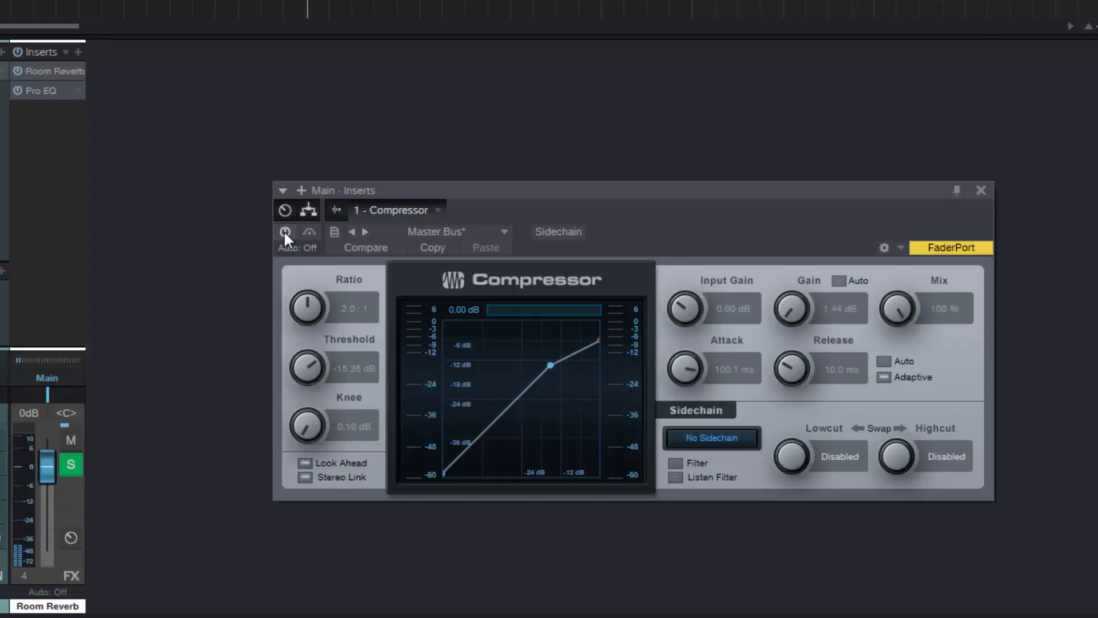
pyautogui.click(284, 231)
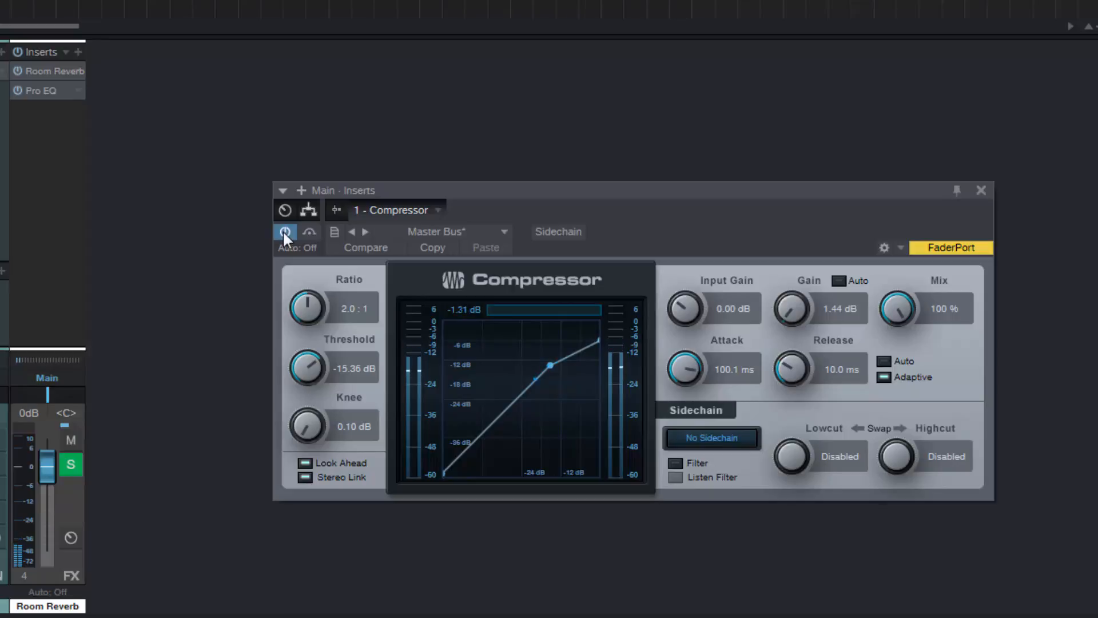
pyautogui.click(285, 232)
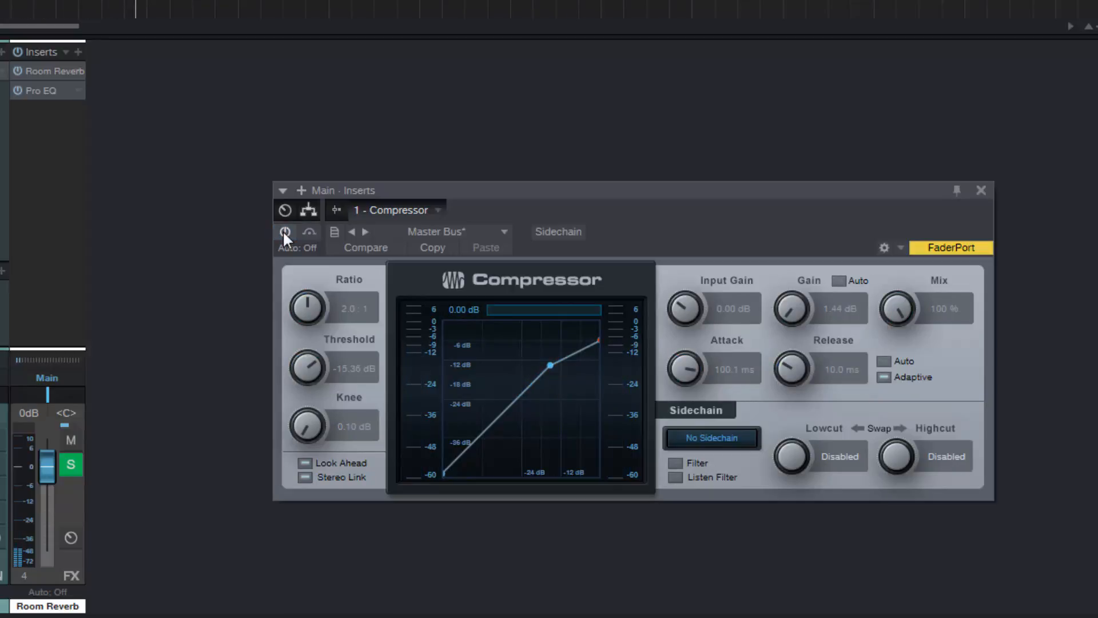
pyautogui.click(285, 232)
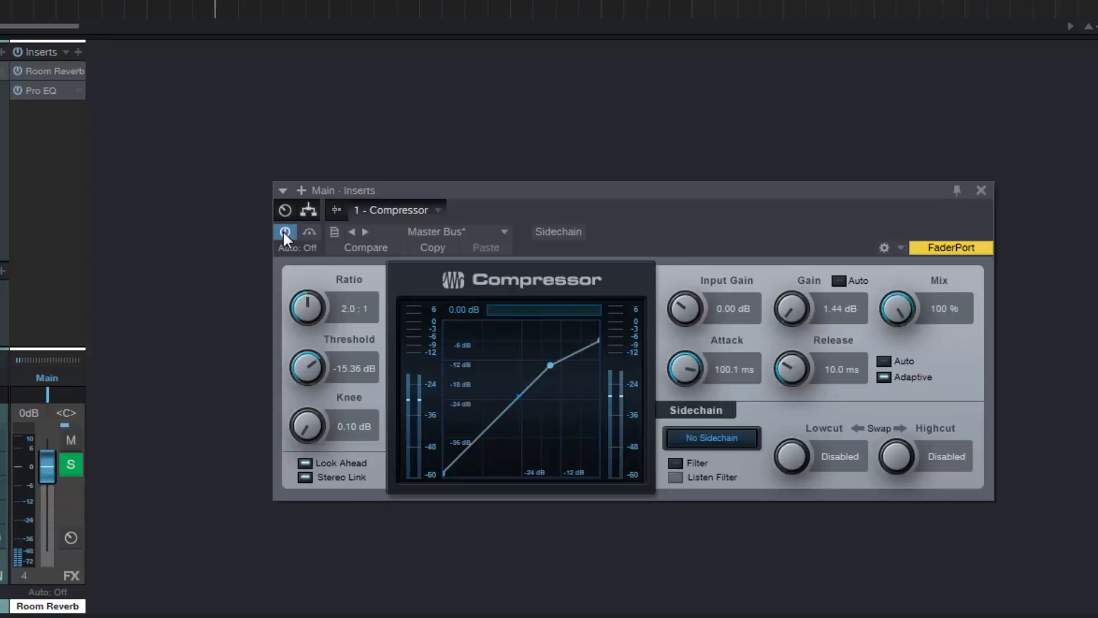